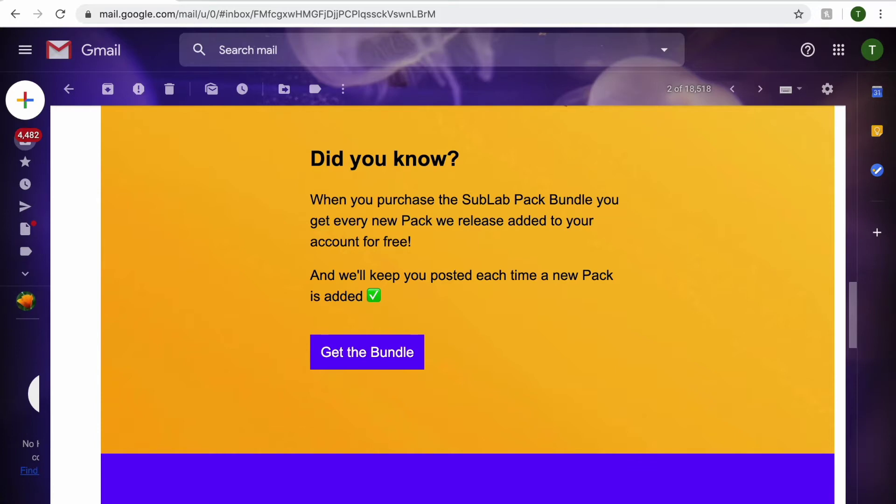
{"action": "scroll", "coordinate": [468, 305], "scroll_direction": "up", "scroll_amount": 1}
{"action": "scroll", "coordinate": [469, 305], "scroll_direction": "up", "scroll_amount": 1}
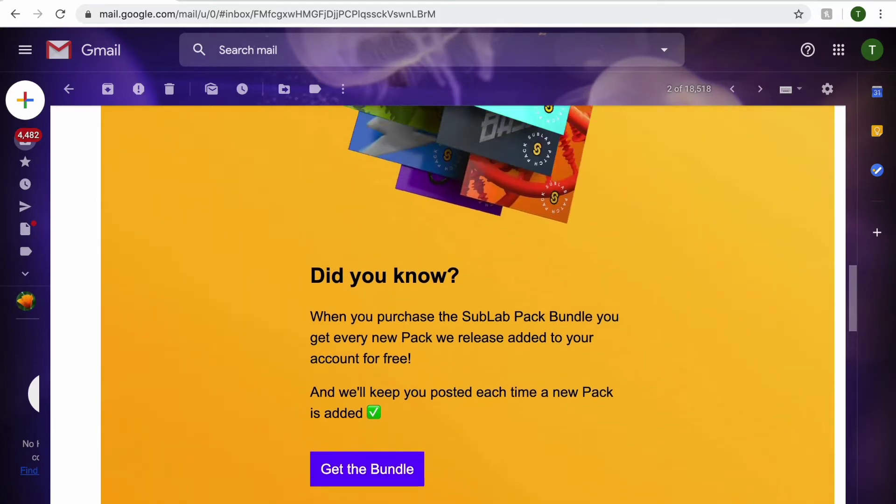
{"action": "scroll", "coordinate": [468, 305], "scroll_direction": "up", "scroll_amount": 2}
{"action": "scroll", "coordinate": [467, 305], "scroll_direction": "up", "scroll_amount": 1}
{"action": "scroll", "coordinate": [467, 305], "scroll_direction": "up", "scroll_amount": 1}
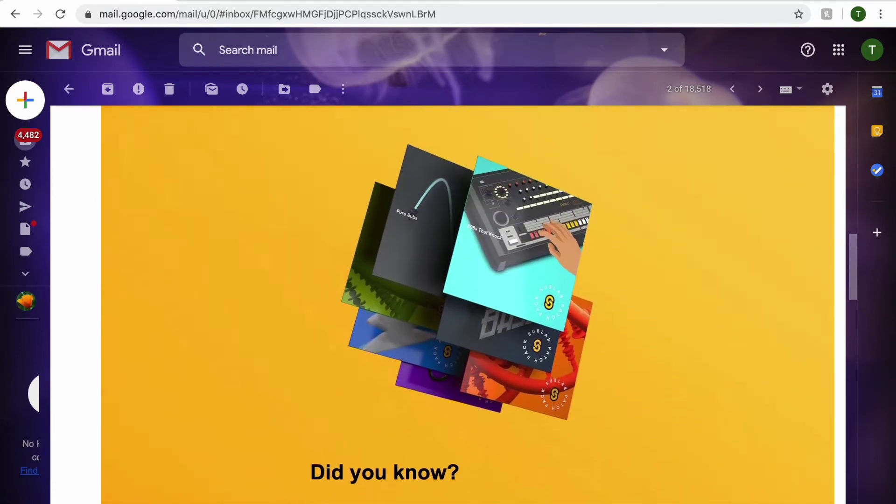
{"action": "scroll", "coordinate": [468, 304], "scroll_direction": "down", "scroll_amount": 1}
{"action": "scroll", "coordinate": [467, 305], "scroll_direction": "down", "scroll_amount": 1}
{"action": "scroll", "coordinate": [468, 304], "scroll_direction": "down", "scroll_amount": 2}
{"action": "scroll", "coordinate": [468, 305], "scroll_direction": "down", "scroll_amount": 1}
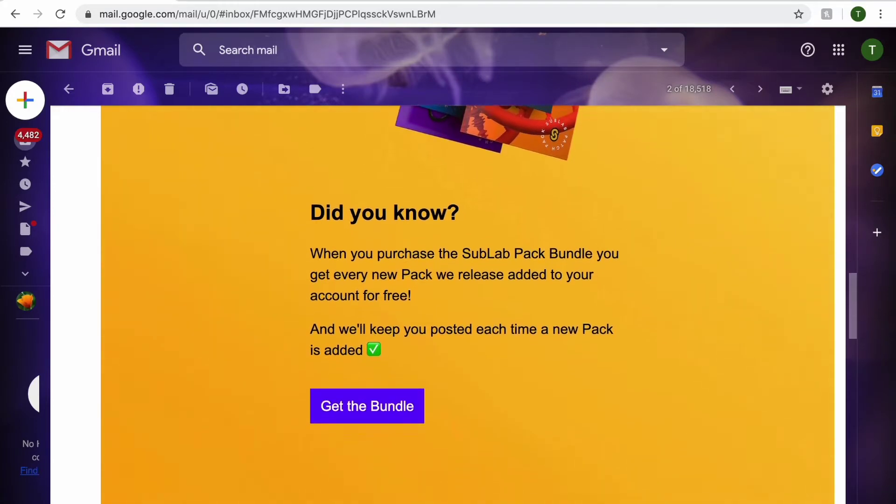
{"action": "scroll", "coordinate": [467, 305], "scroll_direction": "down", "scroll_amount": 1}
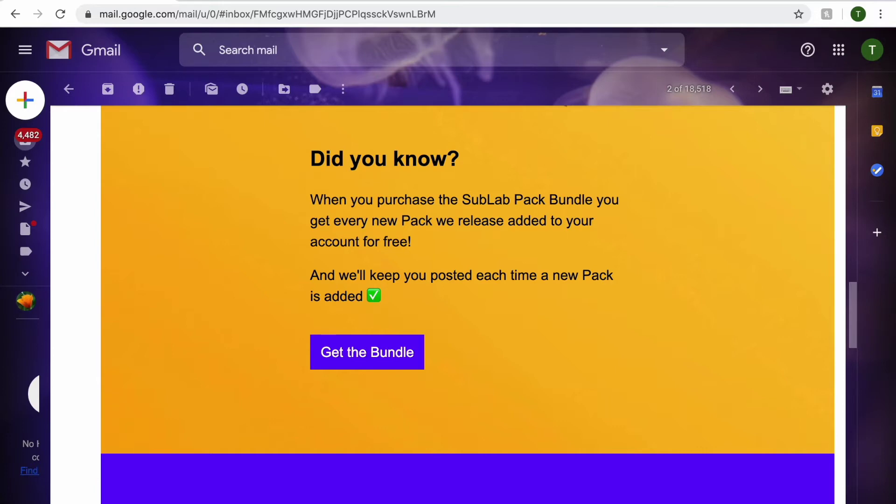
{"action": "scroll", "coordinate": [468, 305], "scroll_direction": "down", "scroll_amount": 1}
{"action": "scroll", "coordinate": [468, 305], "scroll_direction": "down", "scroll_amount": 4}
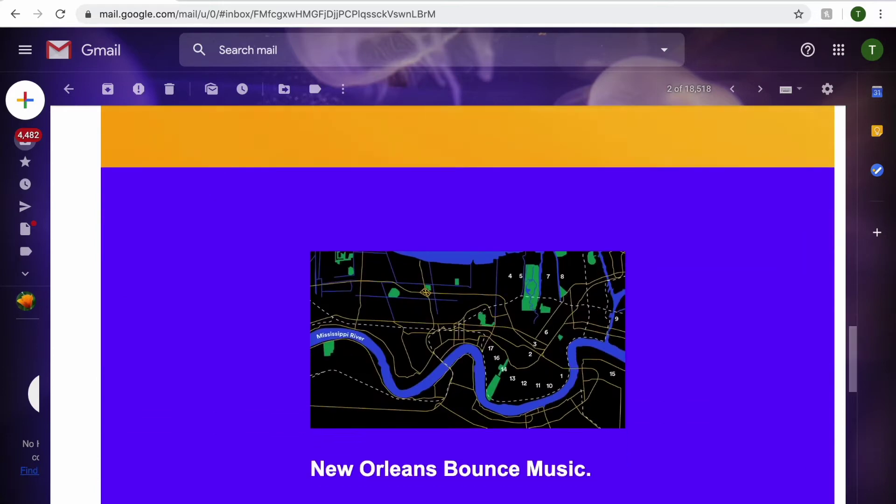
{"action": "scroll", "coordinate": [468, 304], "scroll_direction": "down", "scroll_amount": 4}
{"action": "scroll", "coordinate": [468, 304], "scroll_direction": "up", "scroll_amount": 6}
{"action": "scroll", "coordinate": [469, 305], "scroll_direction": "up", "scroll_amount": 4}
{"action": "scroll", "coordinate": [468, 305], "scroll_direction": "down", "scroll_amount": 3}
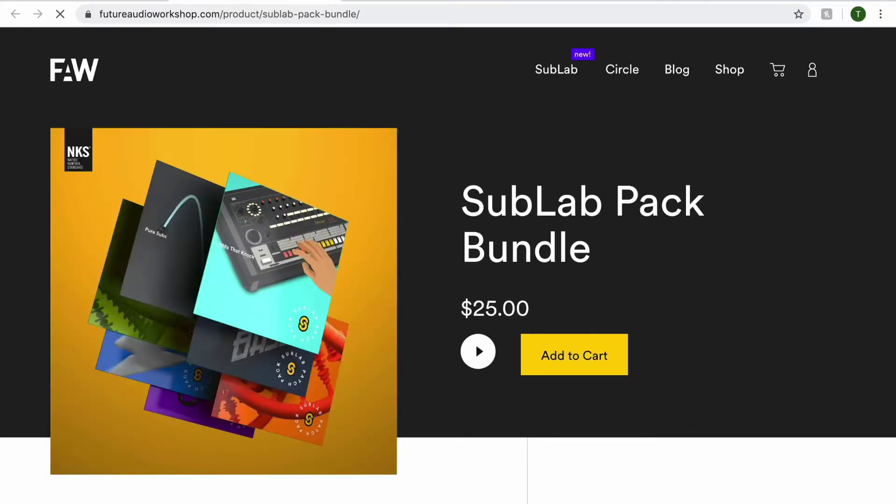
{"action": "scroll", "coordinate": [449, 266], "scroll_direction": "down", "scroll_amount": 3}
{"action": "scroll", "coordinate": [448, 266], "scroll_direction": "up", "scroll_amount": 1}
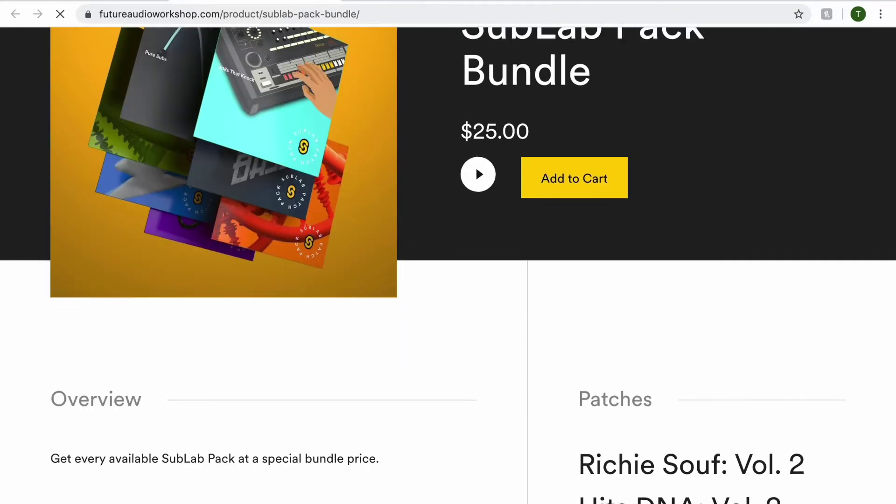
{"action": "scroll", "coordinate": [448, 266], "scroll_direction": "down", "scroll_amount": 4}
{"action": "scroll", "coordinate": [448, 267], "scroll_direction": "down", "scroll_amount": 1}
{"action": "scroll", "coordinate": [448, 266], "scroll_direction": "down", "scroll_amount": 7}
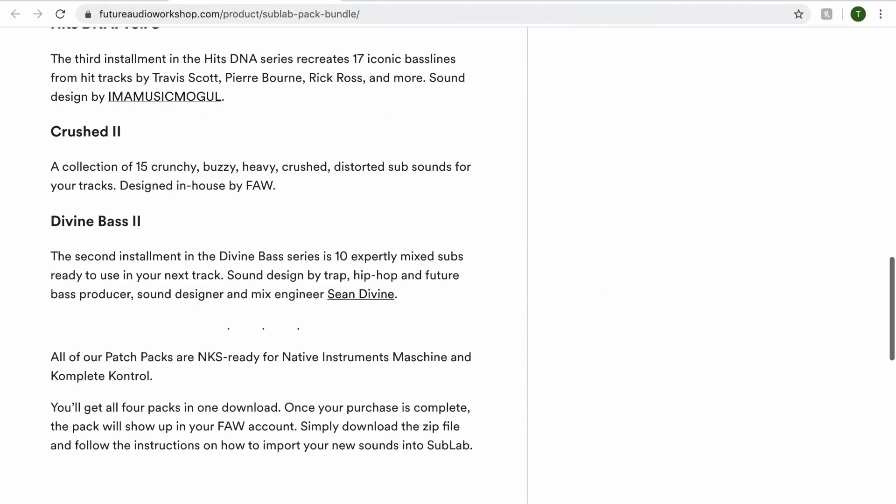
{"action": "scroll", "coordinate": [448, 267], "scroll_direction": "up", "scroll_amount": 5}
{"action": "scroll", "coordinate": [449, 267], "scroll_direction": "up", "scroll_amount": 2}
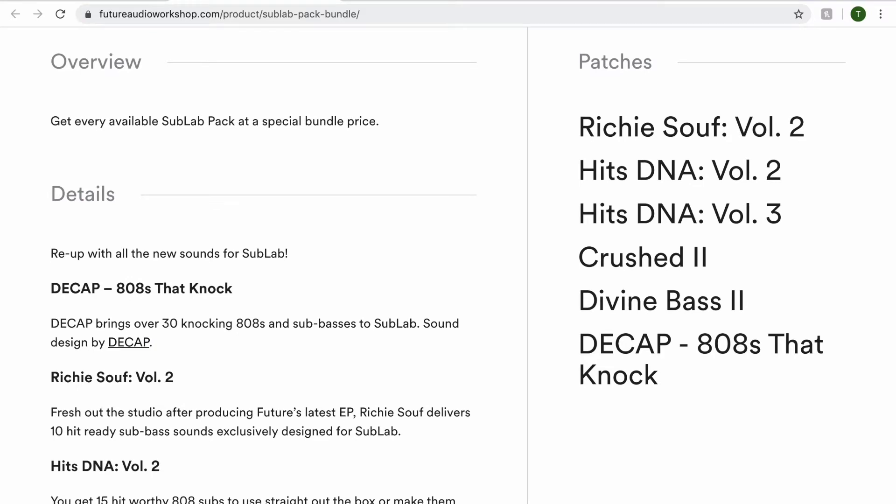
{"action": "scroll", "coordinate": [448, 266], "scroll_direction": "up", "scroll_amount": 1}
{"action": "scroll", "coordinate": [448, 266], "scroll_direction": "up", "scroll_amount": 1}
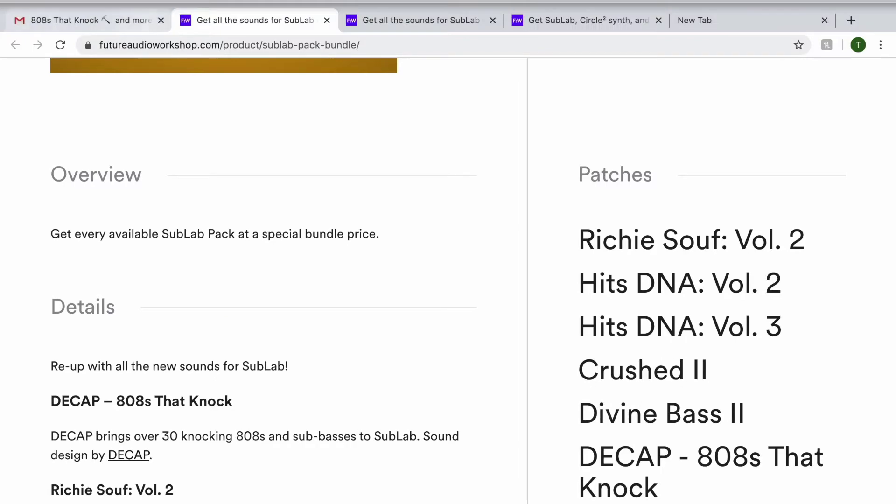
{"action": "scroll", "coordinate": [449, 280], "scroll_direction": "up", "scroll_amount": 6}
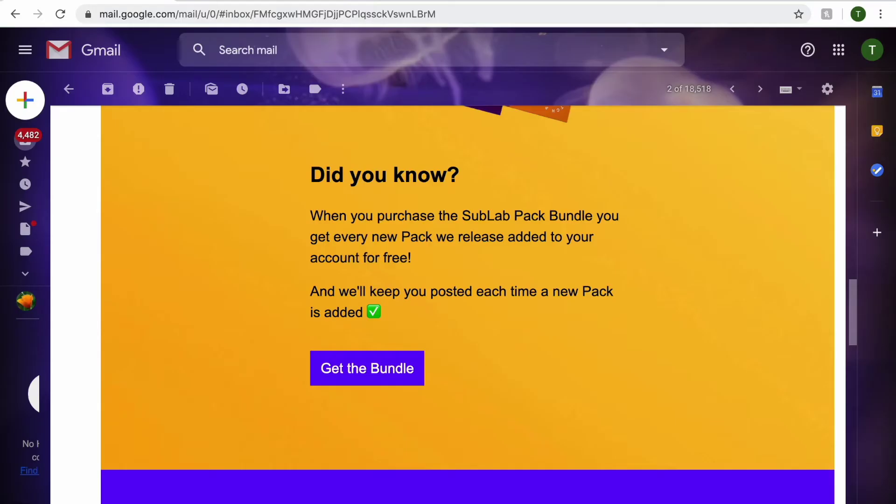
Step: Return to the inbox and open the 'Your FAW order is here!' email
{"action": "left_click", "coordinate": [58, 140]}
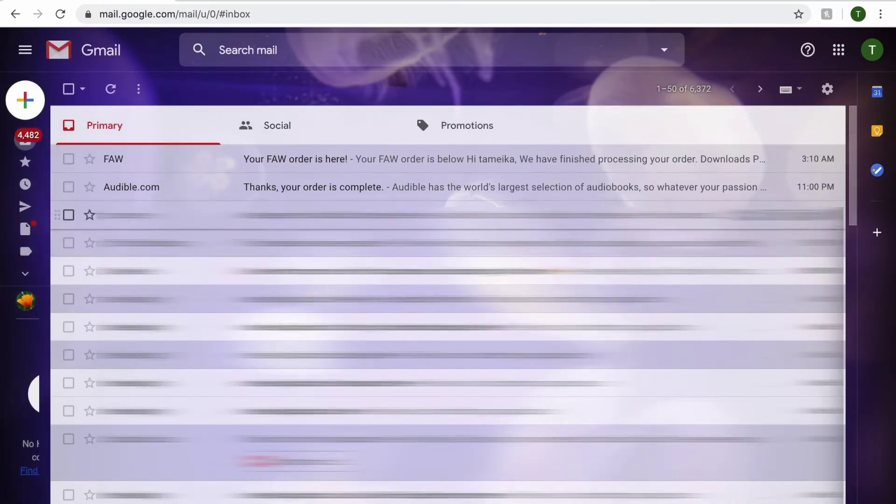
{"action": "left_click", "coordinate": [421, 159]}
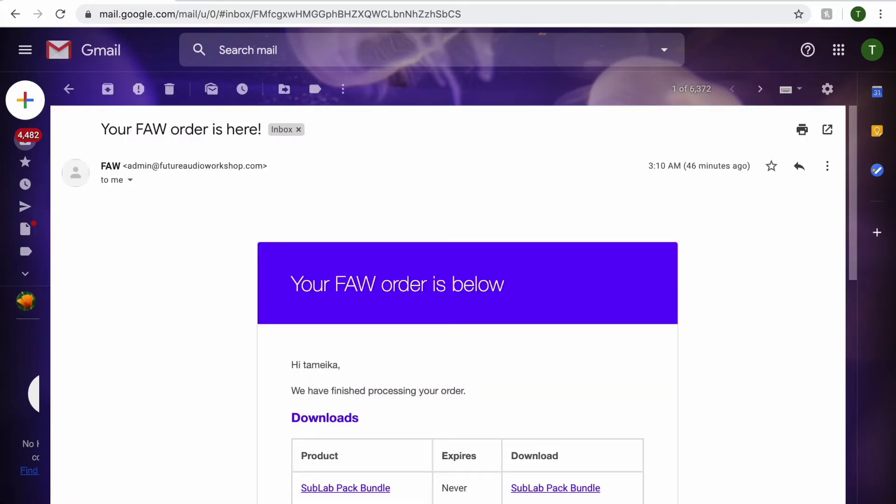
{"action": "scroll", "coordinate": [448, 308], "scroll_direction": "down", "scroll_amount": 3}
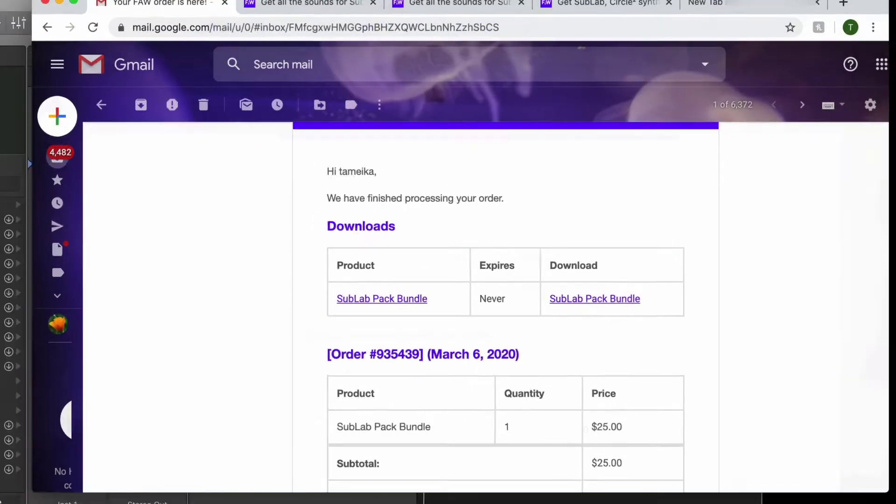
Step: Open the Downloads folder in Finder and select SubLab Pack Bundle (1).zip
{"action": "left_click", "coordinate": [274, 476]}
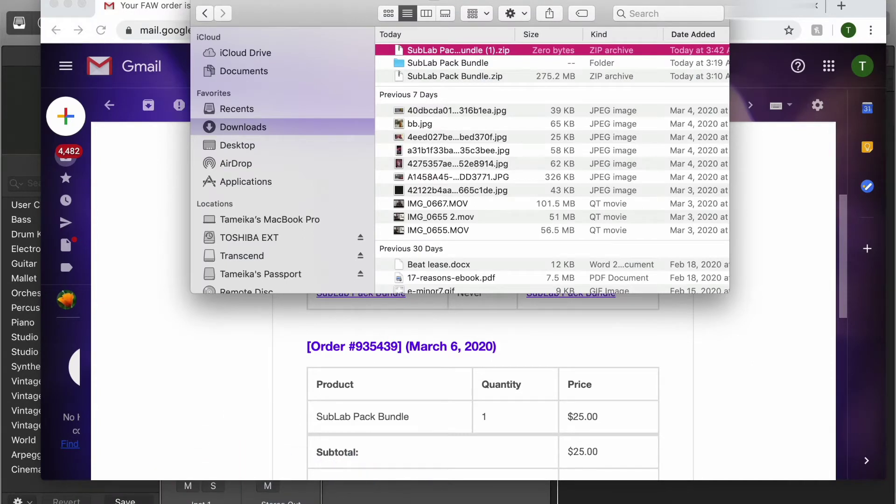
{"action": "key", "text": "Return"}
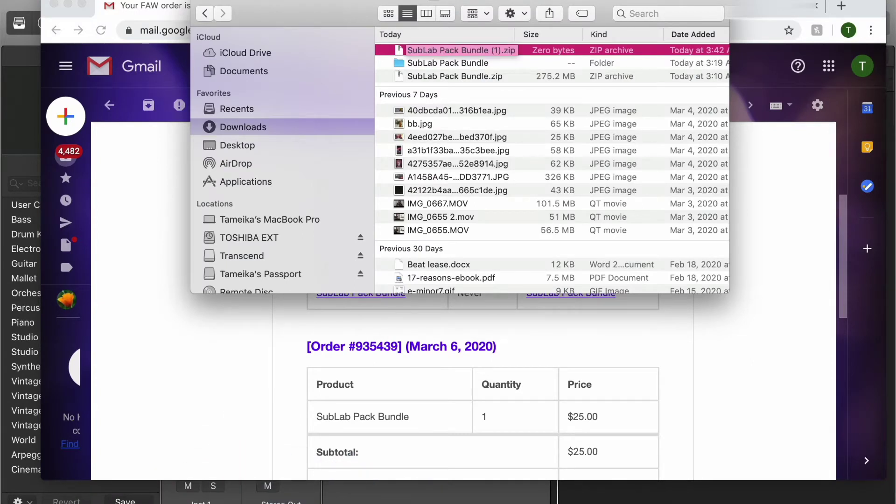
{"action": "key", "text": "Return"}
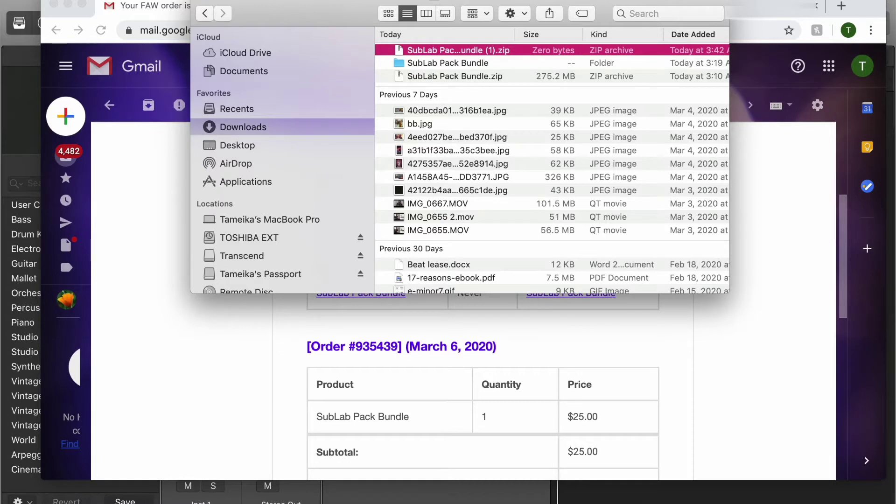
{"action": "key", "text": "Return"}
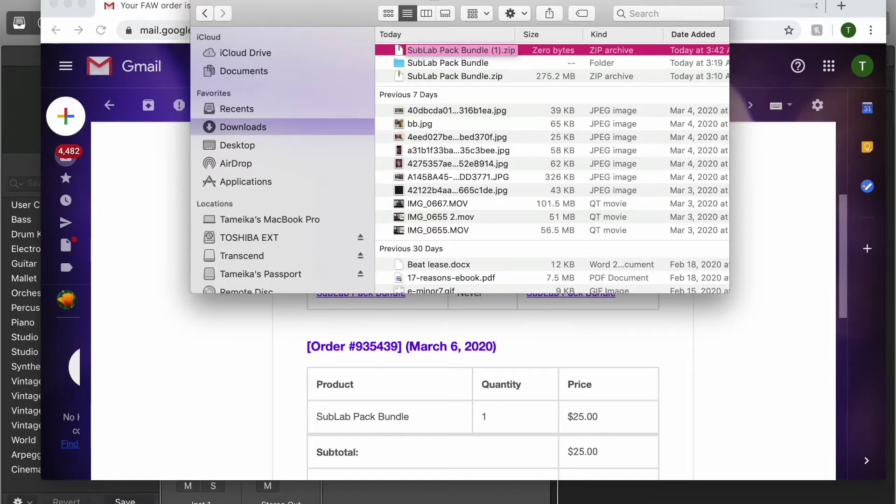
{"action": "key", "text": "Return"}
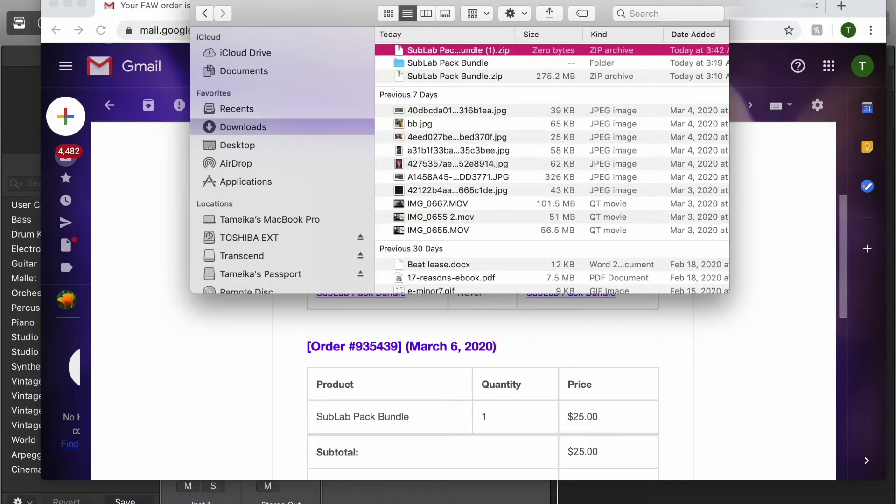
Step: Copy the bundle zip onto the Transcend drive and show the drive's contents
{"action": "left_click_drag", "start_coordinate": [456, 50], "coordinate": [238, 170]}
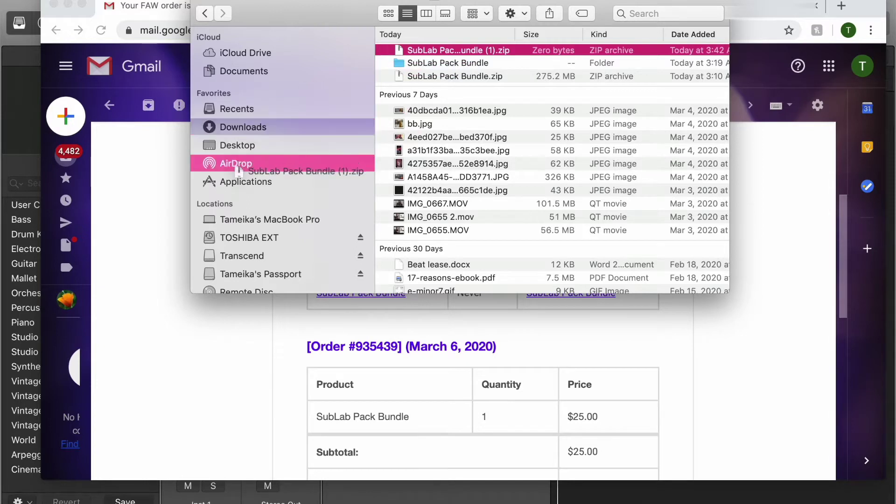
{"action": "left_click_drag", "start_coordinate": [238, 170], "coordinate": [209, 256]}
{"action": "left_click", "coordinate": [209, 254]}
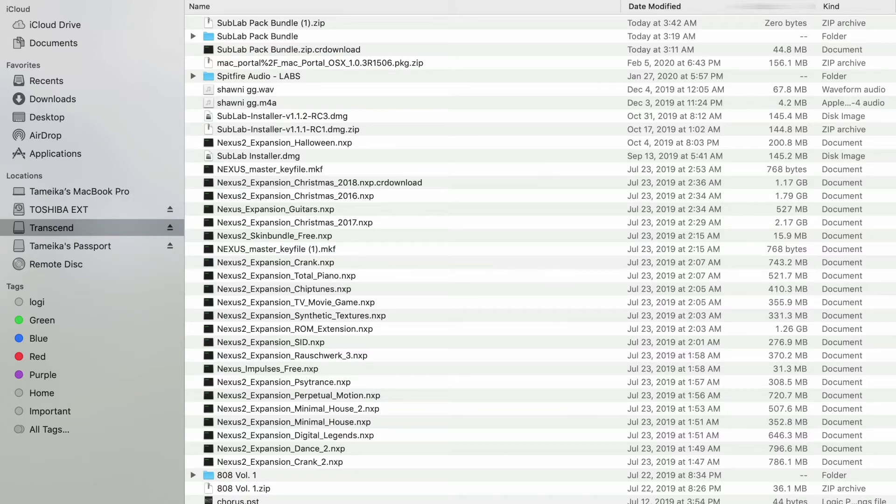
{"action": "scroll", "coordinate": [541, 261], "scroll_direction": "down", "scroll_amount": 1}
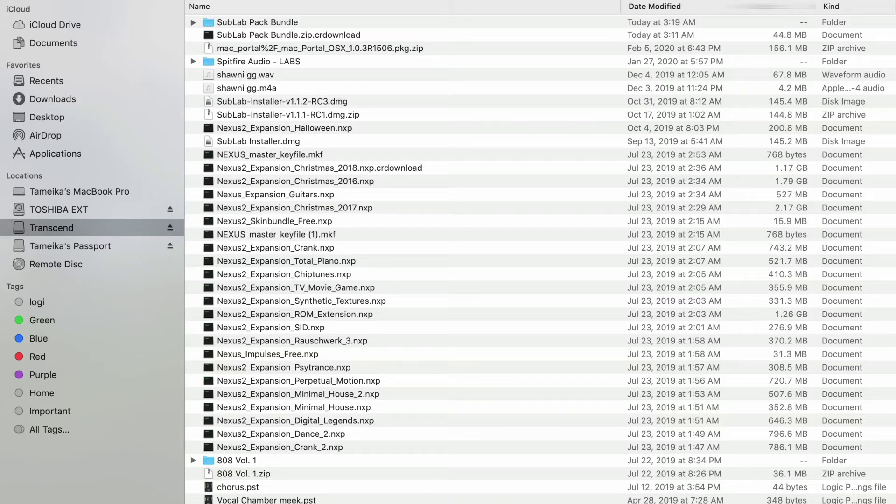
Step: Expand SubLab Pack Bundle and unzip DECAP 808s That Knock.zip, returning to the Transcend window
{"action": "key", "text": "Right"}
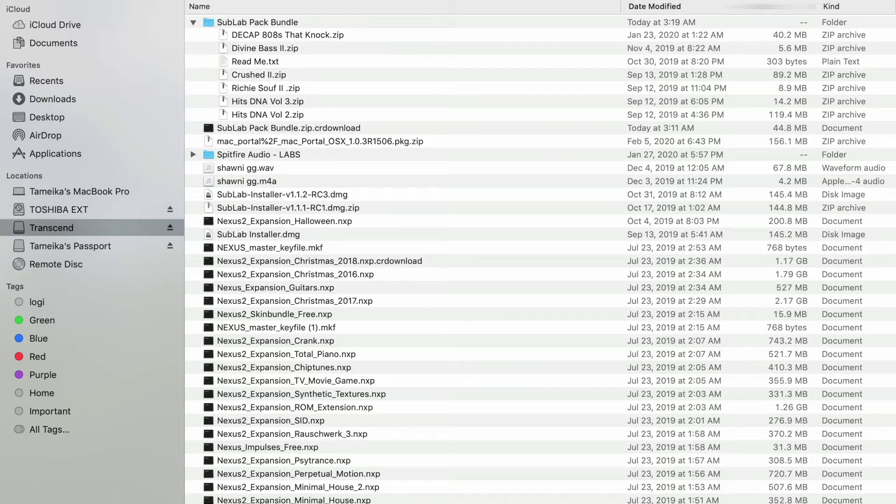
{"action": "key", "text": "Down"}
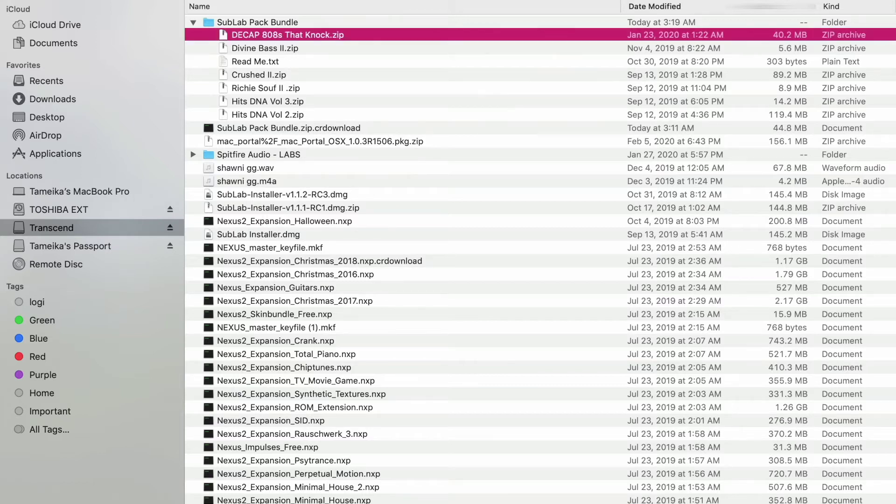
{"action": "key", "text": "super+Down"}
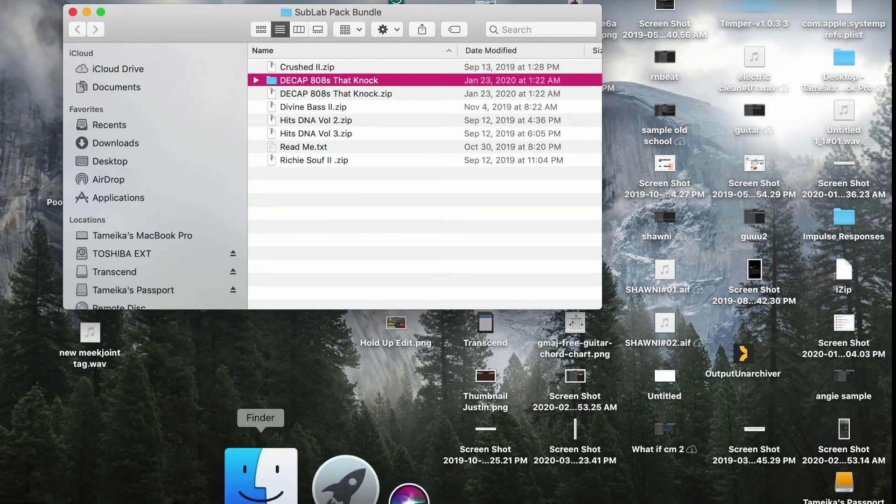
{"action": "left_click", "coordinate": [260, 424]}
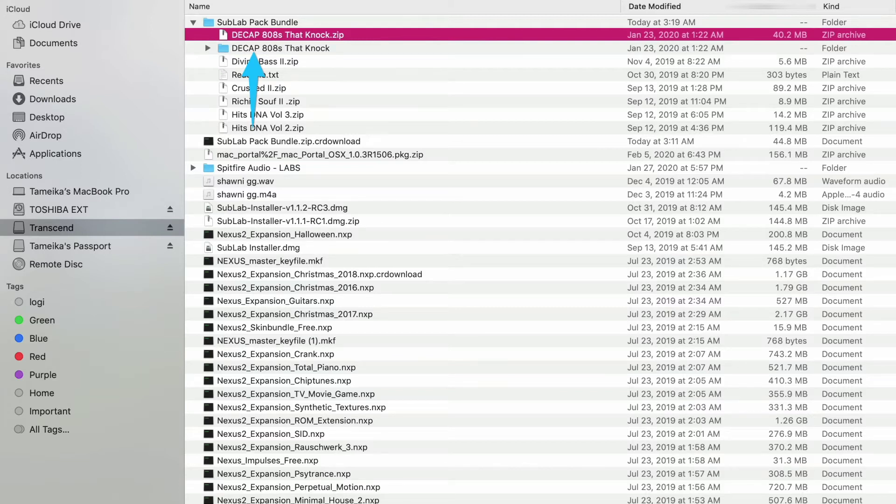
Step: Unzip Crushed II, Richie Souf II and both Hits DNA archives, then switch to Logic Pro X
{"action": "key", "text": "Down"}
{"action": "key", "text": "Down"}
{"action": "key", "text": "Down"}
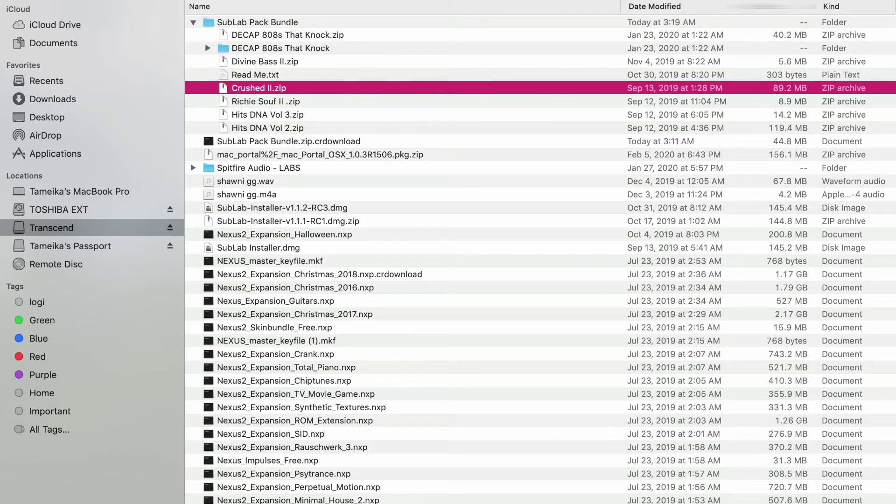
{"action": "key", "text": "Down"}
{"action": "key", "text": "Down"}
{"action": "key", "text": "Down"}
{"action": "key", "text": "shift+Up"}
{"action": "key", "text": "shift+Up"}
{"action": "key", "text": "shift+Up"}
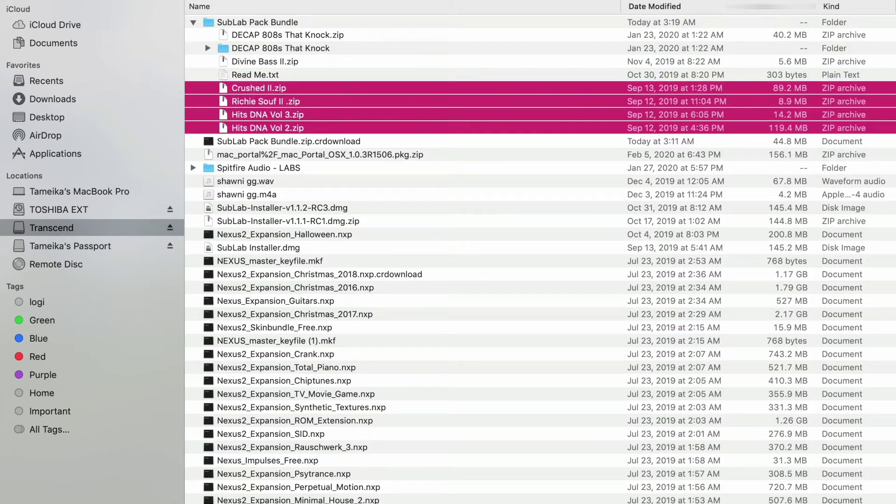
{"action": "key", "text": "super+o"}
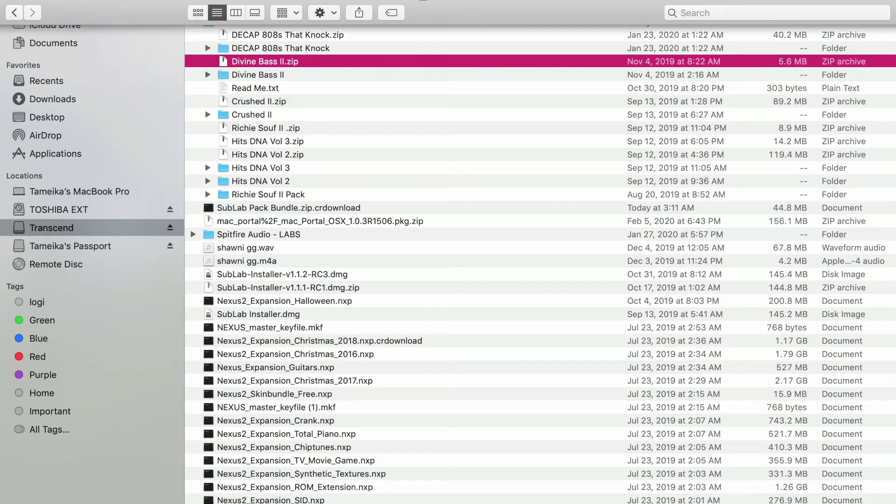
{"action": "key", "text": "ctrl+super+f"}
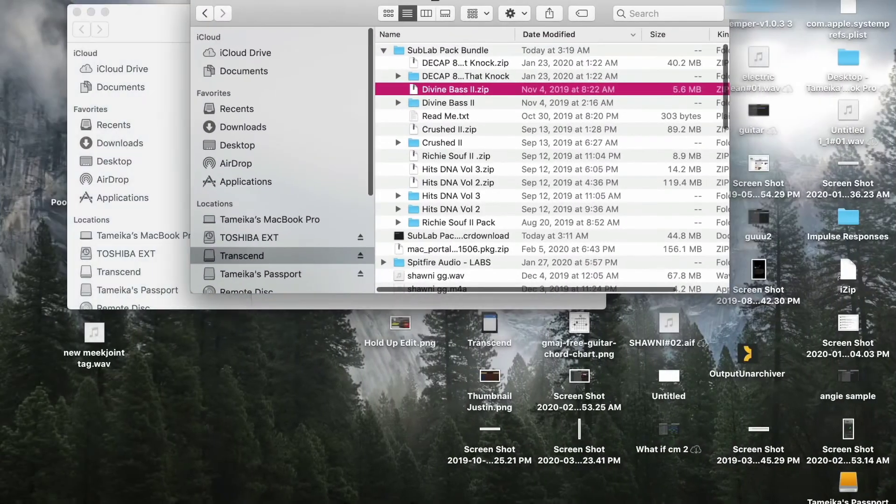
{"action": "left_click", "coordinate": [491, 483]}
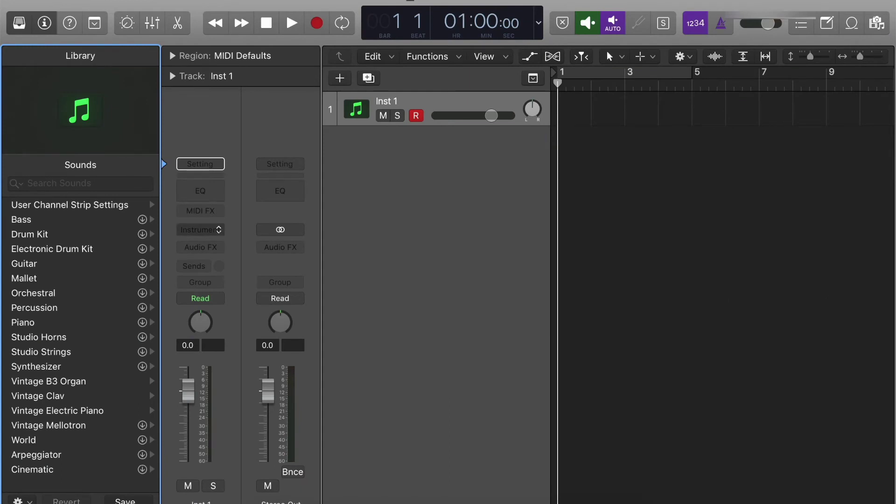
Step: Load SubLab (Stereo) from AU Instruments > FutureAudioWorkshop on track Inst 1
{"action": "left_click", "coordinate": [200, 230]}
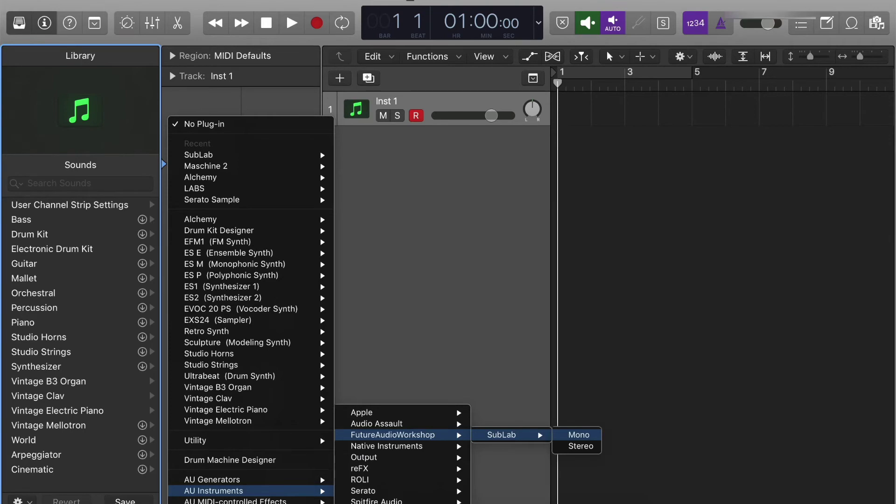
{"action": "left_click", "coordinate": [575, 447]}
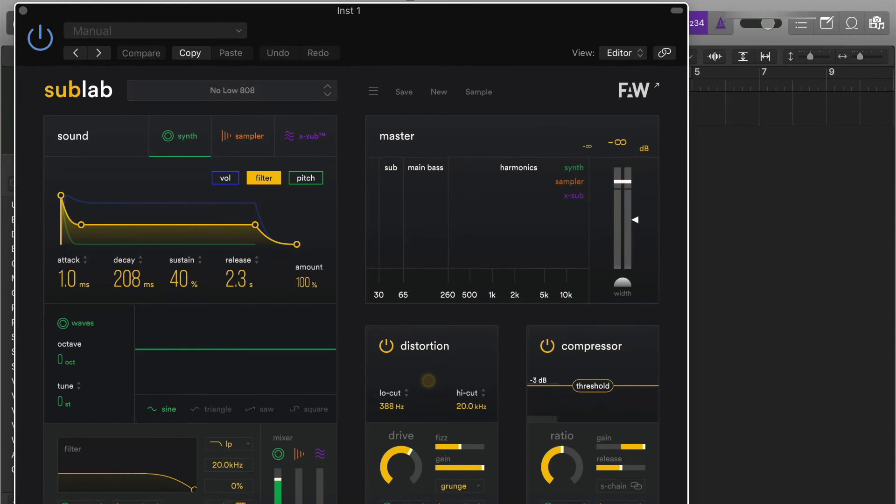
Step: Import Crushed II.subpack from the Crushed II folder on the Transcend drive
{"action": "left_click", "coordinate": [245, 90]}
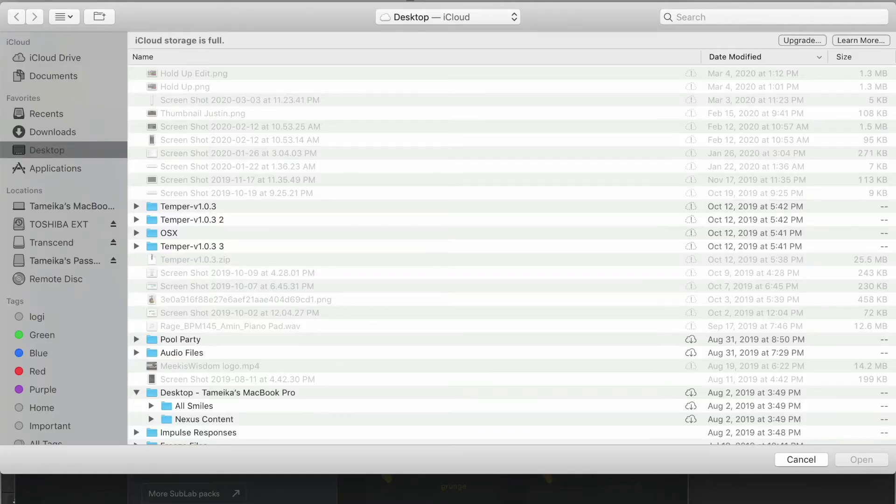
{"action": "left_click", "coordinate": [51, 243]}
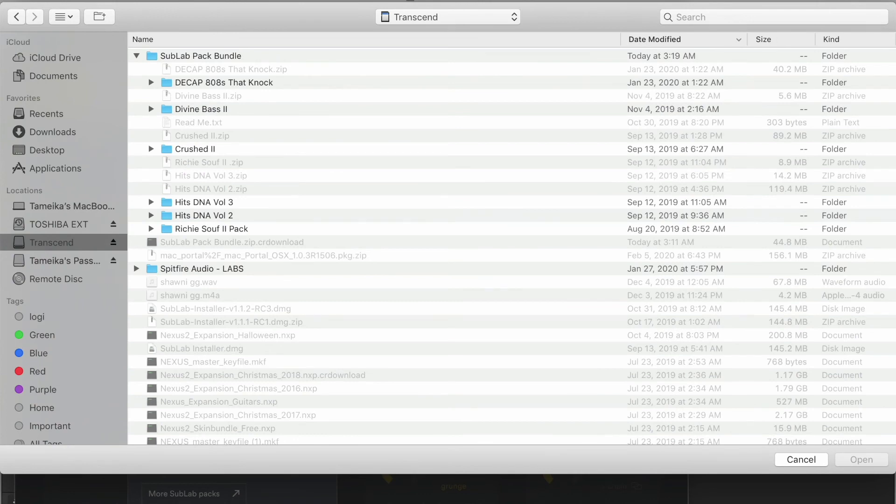
{"action": "left_click", "coordinate": [151, 148]}
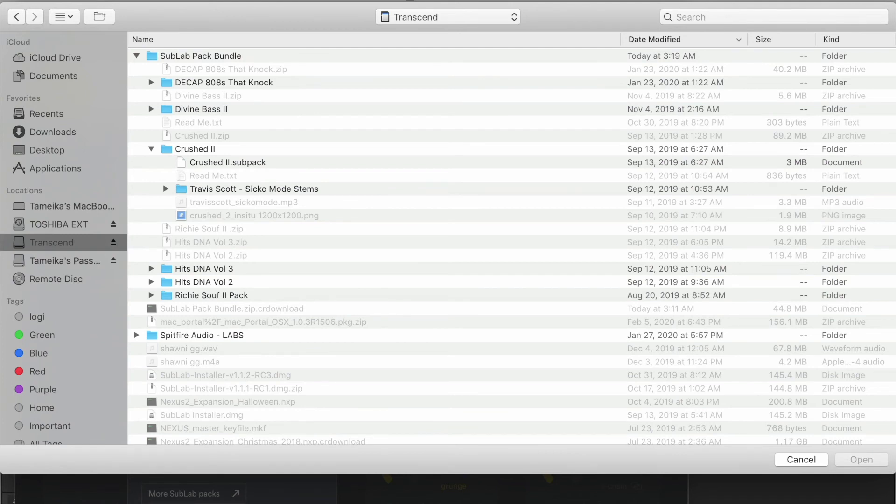
{"action": "left_click", "coordinate": [227, 162]}
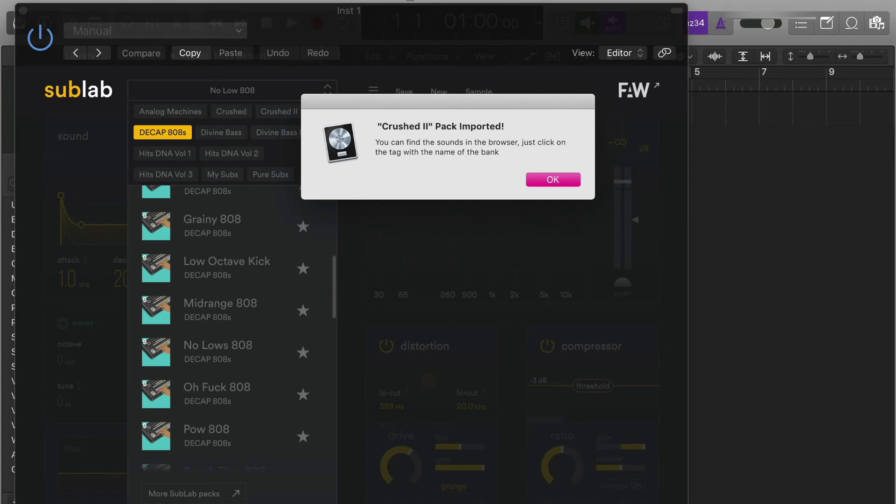
Step: Dismiss the import alert, filter to Crushed II presets only, and load Sicko Mode Rough
{"action": "key", "text": "Return"}
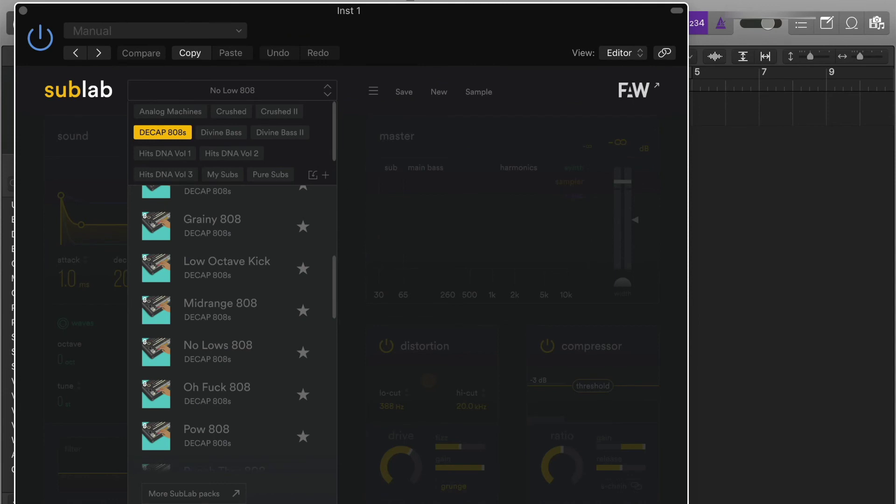
{"action": "left_click", "coordinate": [279, 111]}
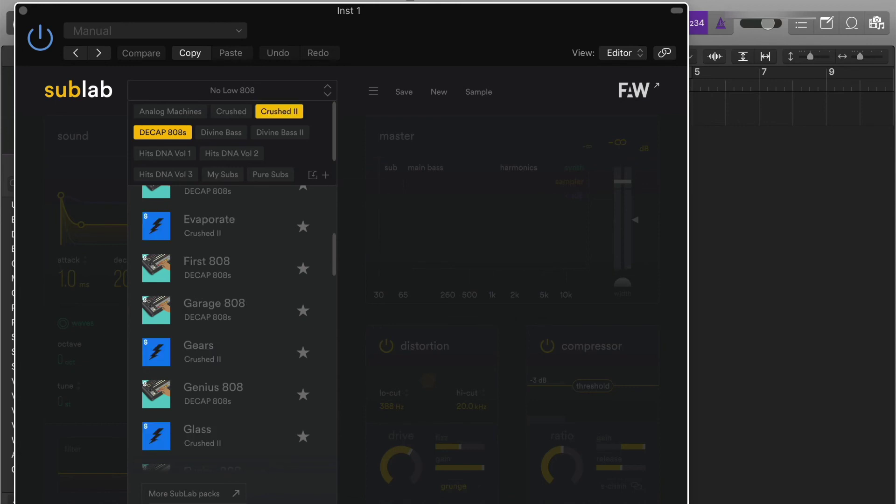
{"action": "left_click", "coordinate": [162, 133]}
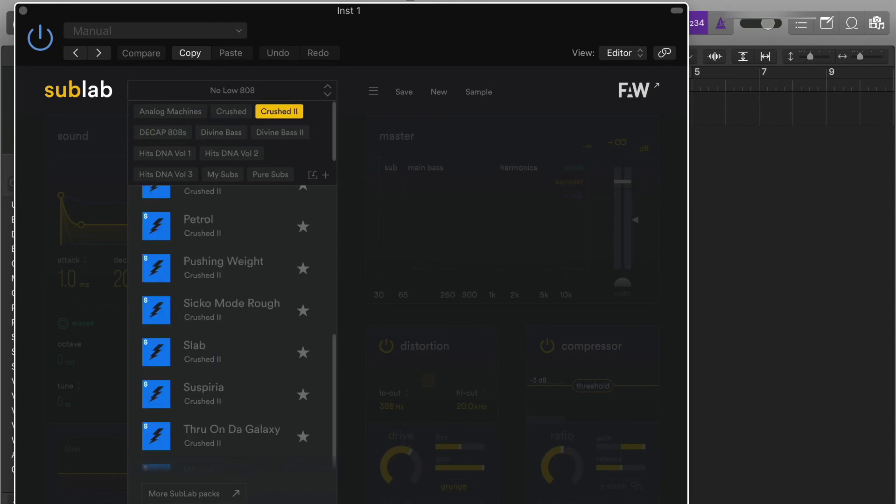
{"action": "scroll", "coordinate": [232, 323], "scroll_direction": "up", "scroll_amount": 10}
{"action": "scroll", "coordinate": [232, 326], "scroll_direction": "down", "scroll_amount": 10}
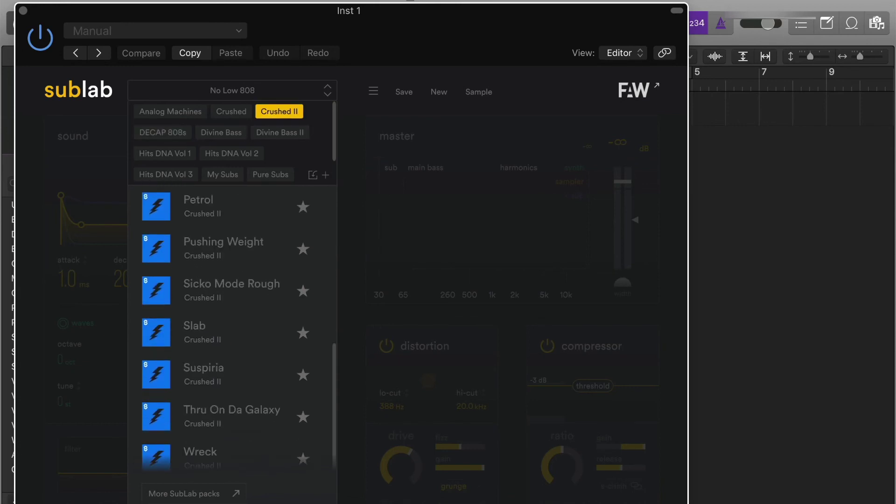
{"action": "scroll", "coordinate": [231, 322], "scroll_direction": "up", "scroll_amount": 5}
{"action": "left_click", "coordinate": [231, 284]}
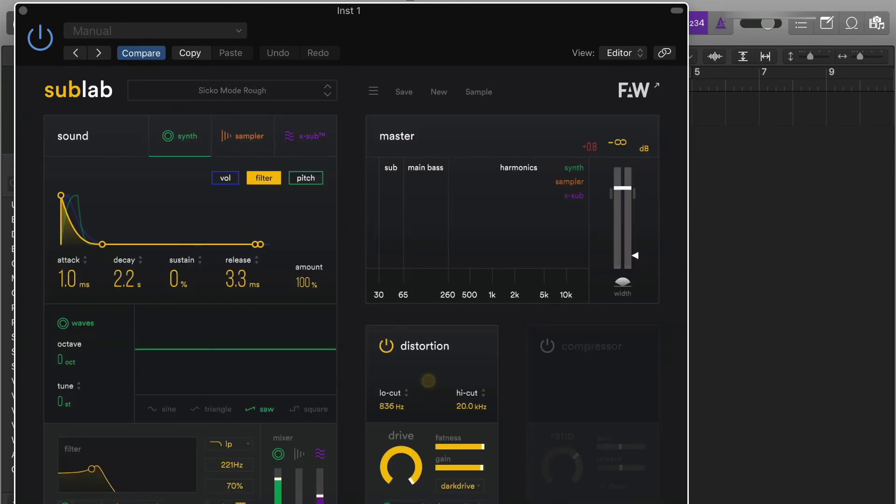